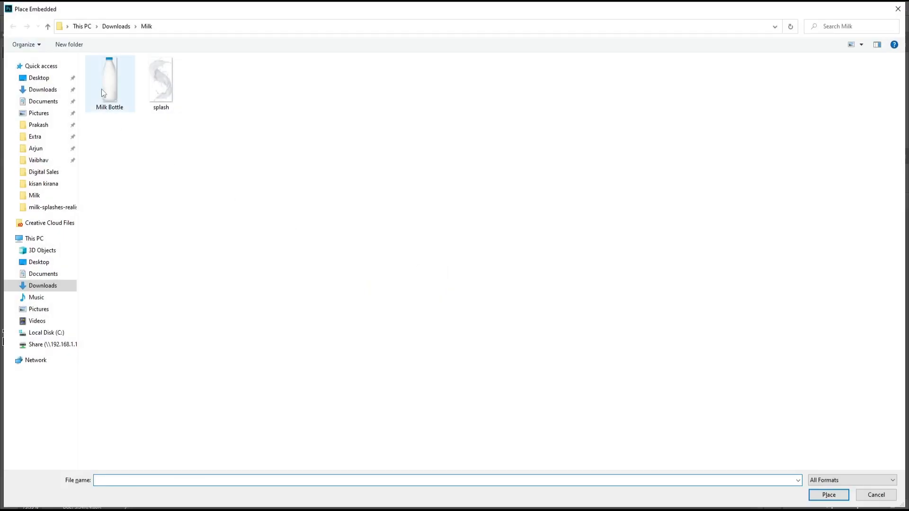
Scale the placed splash image down and position it over the lower body of the milk bottle.
{"action": "left_click_drag", "start_coordinate": [392, 78], "coordinate": [408, 261]}
{"action": "left_click_drag", "start_coordinate": [378, 309], "coordinate": [393, 264]}
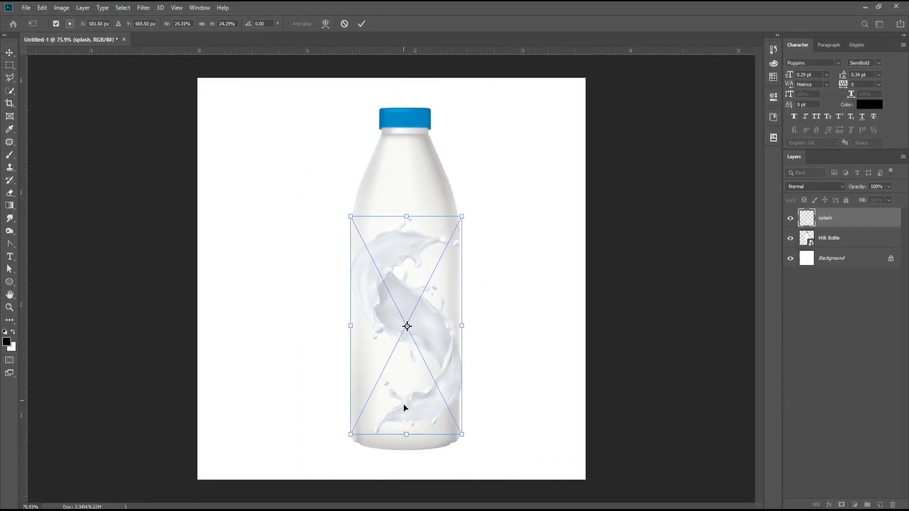
{"action": "left_click_drag", "start_coordinate": [406, 435], "coordinate": [407, 402]}
{"action": "key", "text": "Return"}
{"action": "scroll", "coordinate": [379, 257], "scroll_direction": "up", "scroll_amount": 10}
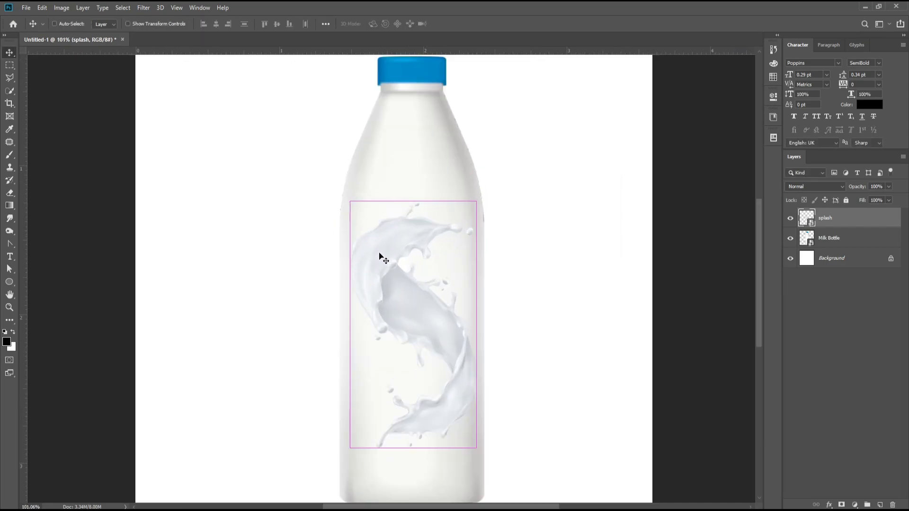
Align the splash with one side of the bottle and stretch it to the bottle's full width.
{"action": "left_click_drag", "start_coordinate": [370, 268], "coordinate": [345, 268]}
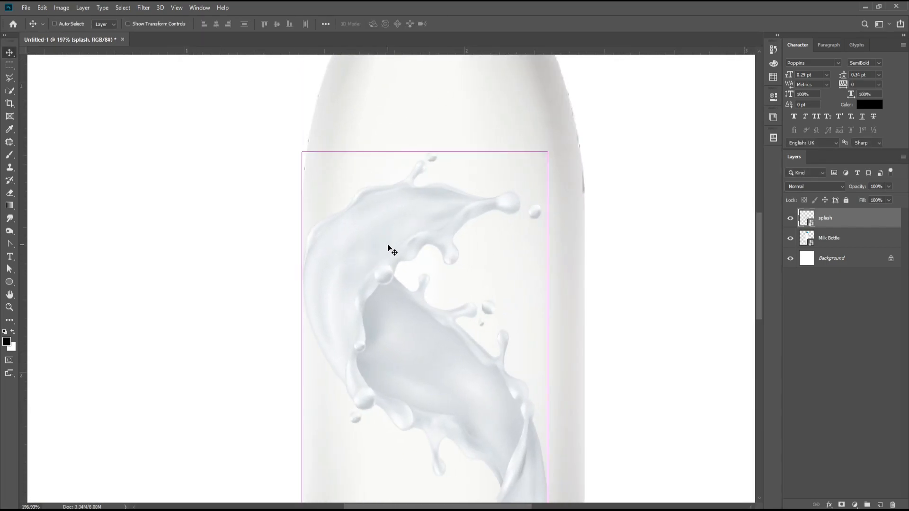
{"action": "scroll", "coordinate": [390, 266], "scroll_direction": "down", "scroll_amount": 5}
{"action": "scroll", "coordinate": [390, 266], "scroll_direction": "down", "scroll_amount": 2}
{"action": "key", "text": "ctrl+t"}
{"action": "left_click_drag", "start_coordinate": [468, 323], "coordinate": [489, 323]}
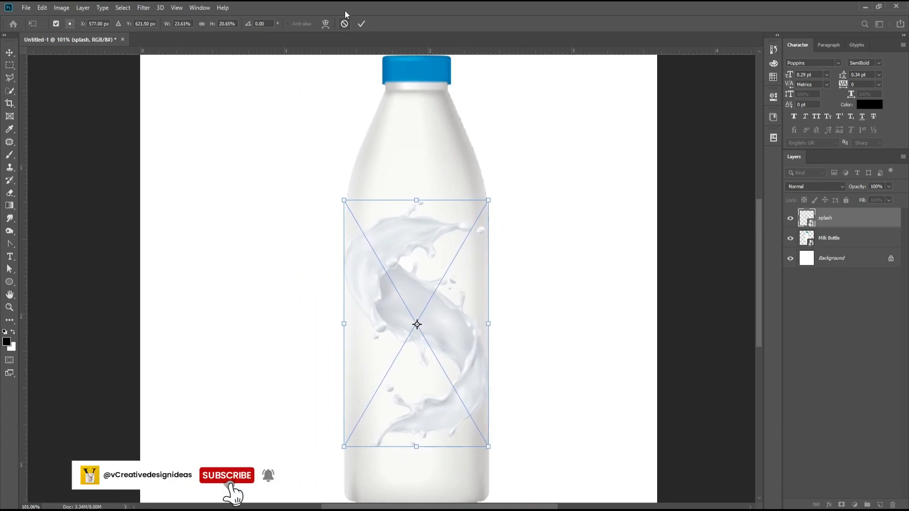
Warp the splash's upper-right corner down and outward so its tip reaches the bottle's edge.
{"action": "left_click", "coordinate": [325, 23]}
{"action": "scroll", "coordinate": [487, 223], "scroll_direction": "up", "scroll_amount": 2}
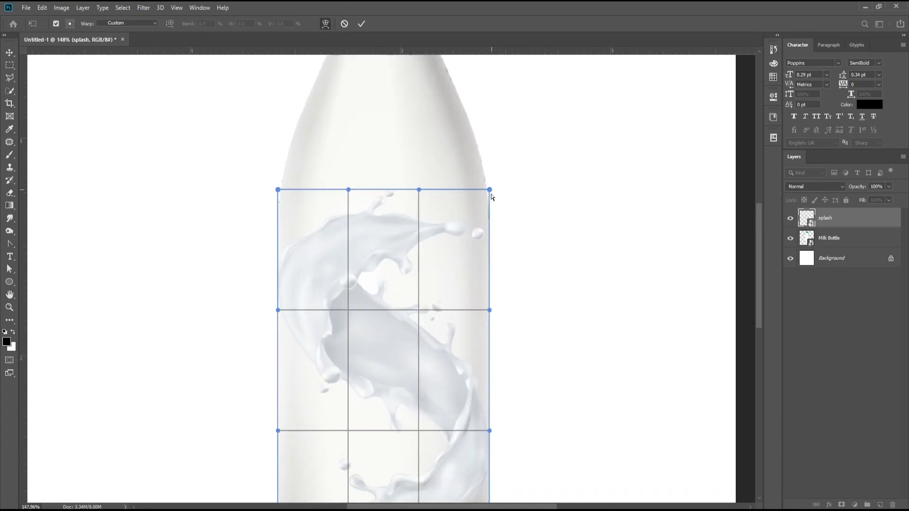
{"action": "left_click_drag", "start_coordinate": [491, 191], "coordinate": [500, 240]}
{"action": "left_click_drag", "start_coordinate": [436, 243], "coordinate": [476, 236]}
{"action": "scroll", "coordinate": [467, 241], "scroll_direction": "down", "scroll_amount": 2}
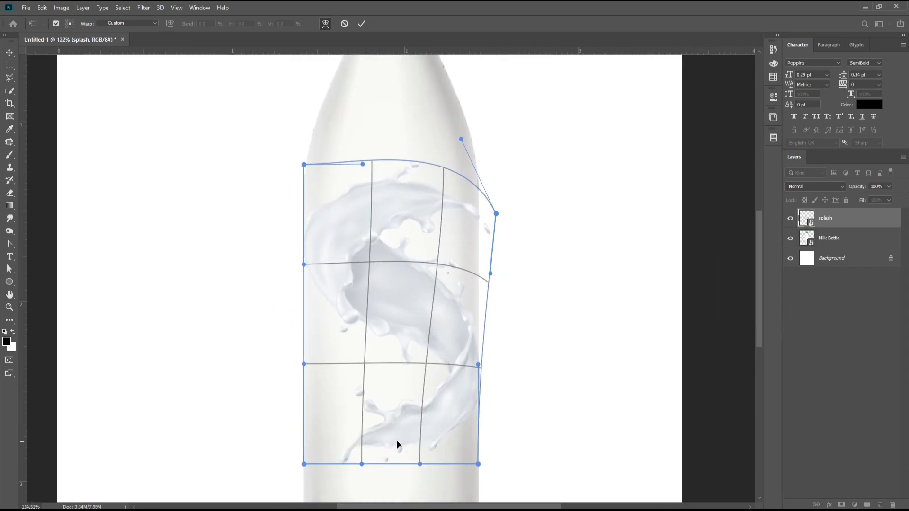
Warp the splash's lower-left corner so its tail meets the bottle's left side, and apply the transform.
{"action": "scroll", "coordinate": [397, 445], "scroll_direction": "up", "scroll_amount": 3}
{"action": "left_click_drag", "start_coordinate": [322, 466], "coordinate": [264, 405]}
{"action": "left_click_drag", "start_coordinate": [409, 407], "coordinate": [345, 438]}
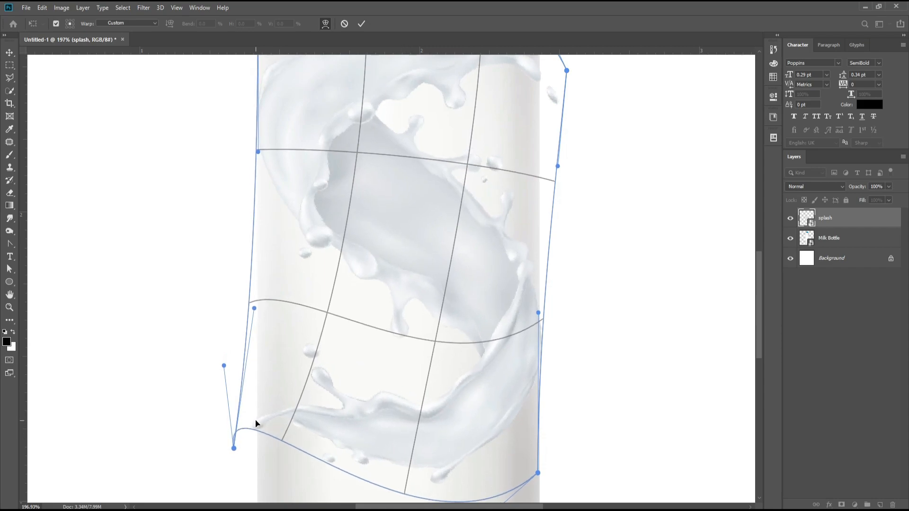
{"action": "left_click_drag", "start_coordinate": [255, 423], "coordinate": [257, 400]}
{"action": "left_click_drag", "start_coordinate": [237, 431], "coordinate": [249, 383]}
{"action": "left_click_drag", "start_coordinate": [255, 306], "coordinate": [255, 367]}
{"action": "left_click_drag", "start_coordinate": [270, 336], "coordinate": [262, 323]}
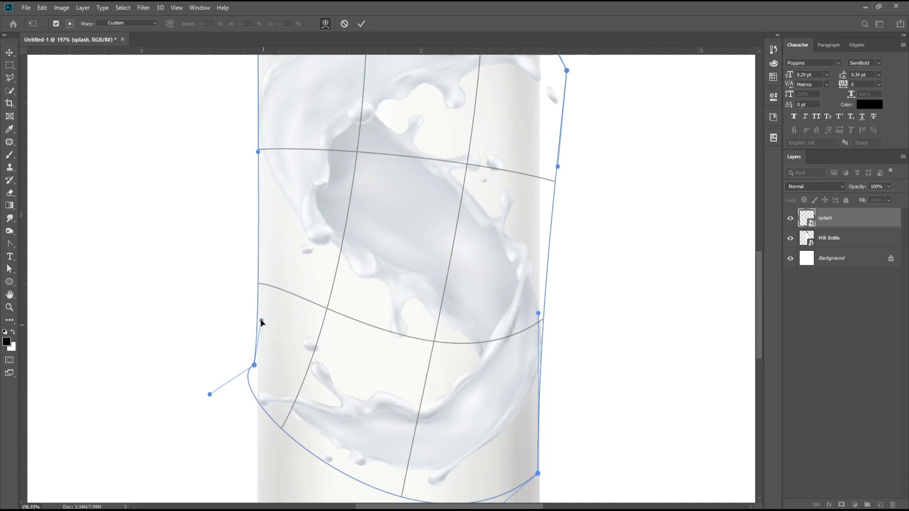
{"action": "left_click_drag", "start_coordinate": [210, 395], "coordinate": [207, 393]}
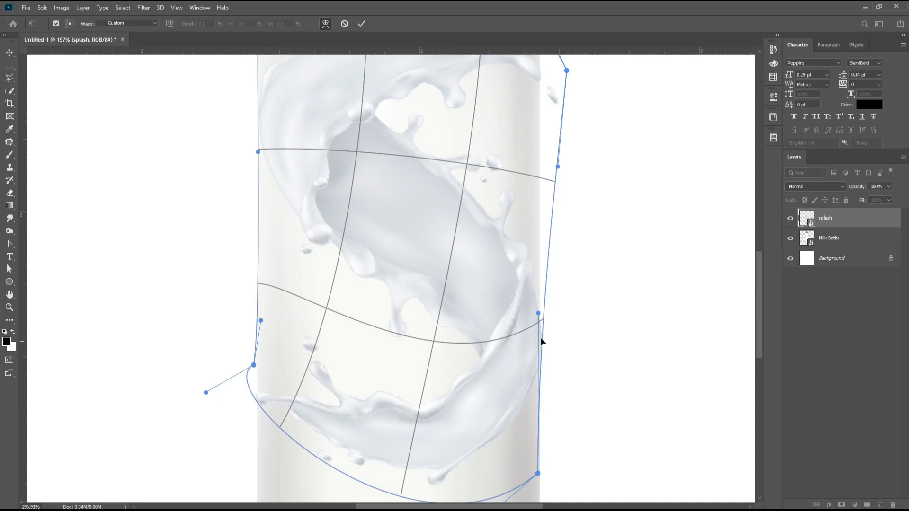
{"action": "scroll", "coordinate": [541, 343], "scroll_direction": "up", "scroll_amount": 5}
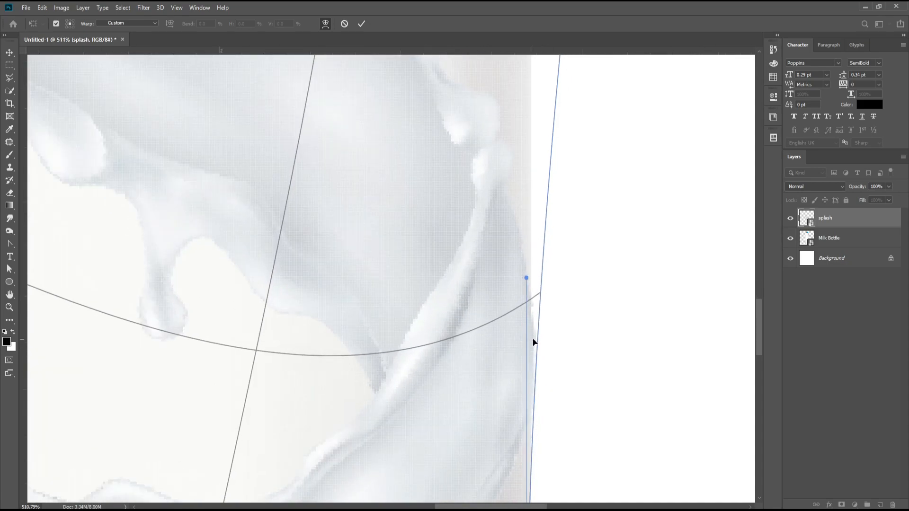
{"action": "scroll", "coordinate": [534, 342], "scroll_direction": "down", "scroll_amount": 5}
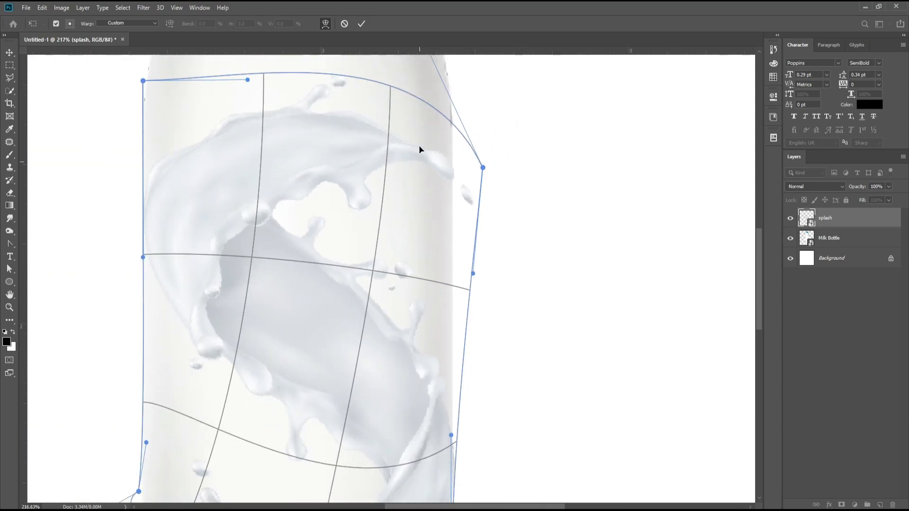
{"action": "left_click", "coordinate": [359, 25]}
{"action": "scroll", "coordinate": [473, 247], "scroll_direction": "down", "scroll_amount": 4}
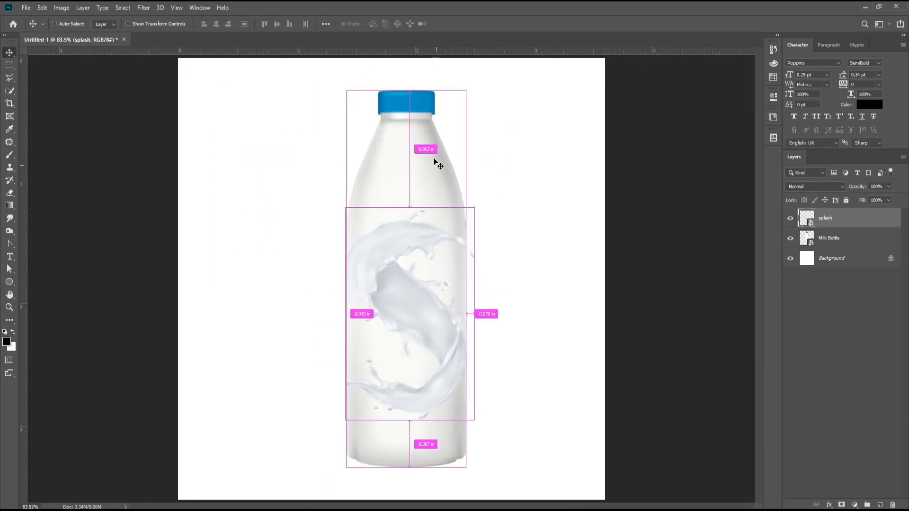
Add a layer mask to the Milk Bottle layer from the bottle's outline.
{"action": "left_click", "coordinate": [809, 218], "text": "ctrl"}
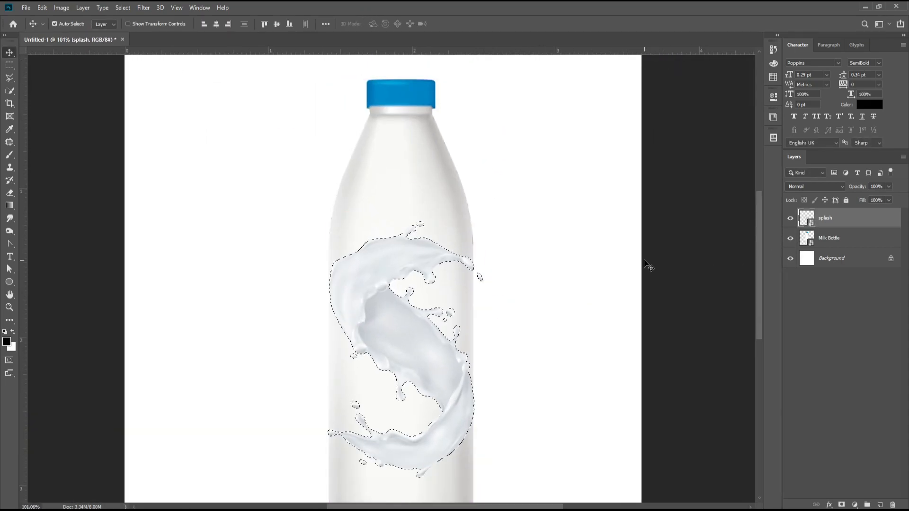
{"action": "key", "text": "ctrl+d"}
{"action": "left_click", "coordinate": [855, 238]}
{"action": "left_click", "coordinate": [809, 239], "text": "ctrl"}
{"action": "left_click", "coordinate": [842, 505]}
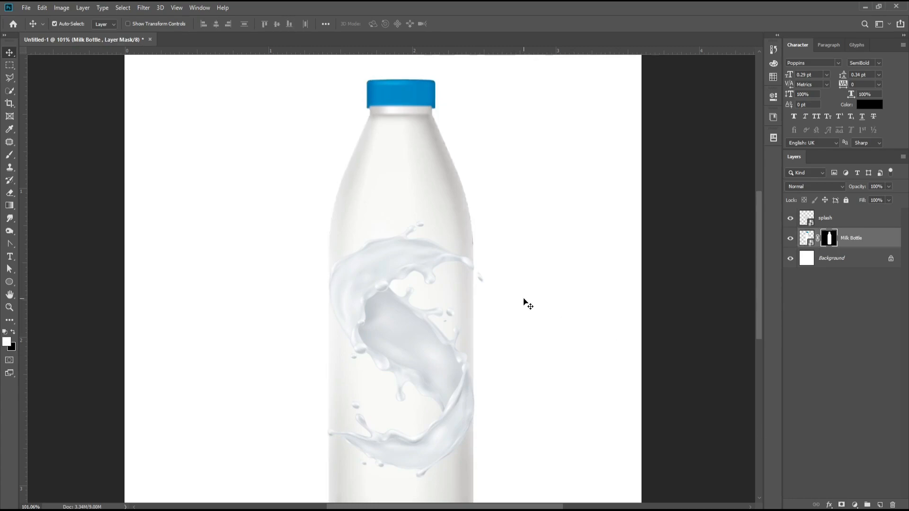
Paint black on the Milk Bottle mask to hide the bottle inside the splash's upper-right curve.
{"action": "key", "text": "b"}
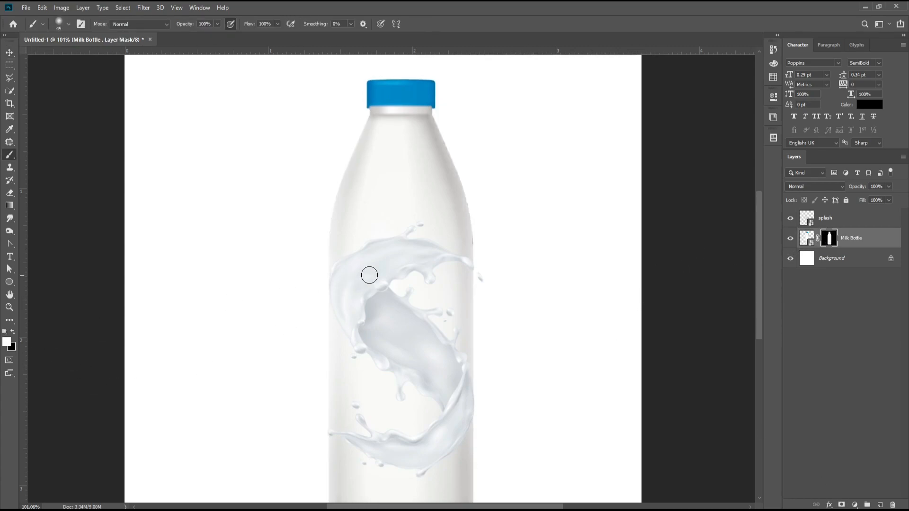
{"action": "scroll", "coordinate": [453, 263], "scroll_direction": "up", "scroll_amount": 5}
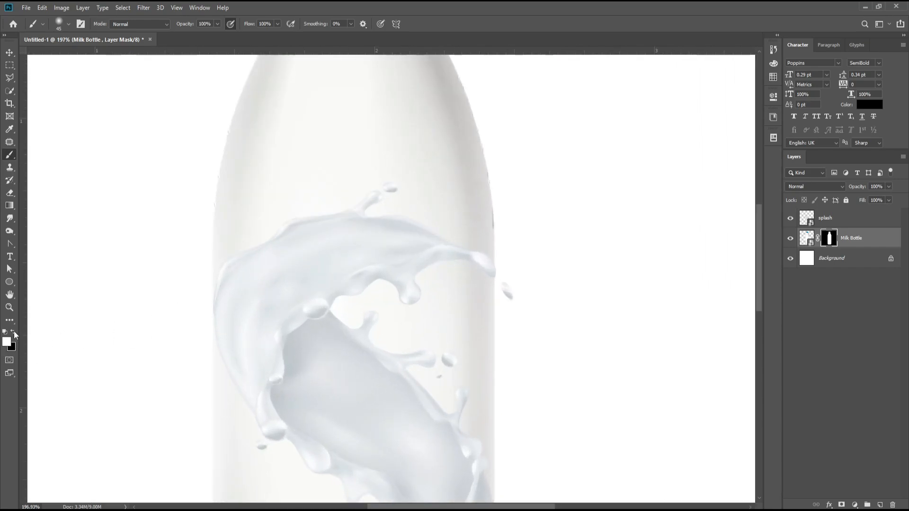
{"action": "right_click", "coordinate": [12, 157]}
{"action": "left_click", "coordinate": [37, 157]}
{"action": "mouse_move", "coordinate": [482, 281]}
{"action": "left_mouse_down"}
{"action": "mouse_move", "coordinate": [418, 273]}
{"action": "mouse_move", "coordinate": [453, 276]}
{"action": "mouse_move", "coordinate": [395, 285]}
{"action": "left_mouse_up"}
{"action": "mouse_move", "coordinate": [374, 314]}
{"action": "left_mouse_down"}
{"action": "mouse_move", "coordinate": [475, 304]}
{"action": "mouse_move", "coordinate": [340, 321]}
{"action": "mouse_move", "coordinate": [509, 297]}
{"action": "mouse_move", "coordinate": [315, 326]}
{"action": "mouse_move", "coordinate": [275, 340]}
{"action": "mouse_move", "coordinate": [321, 362]}
{"action": "mouse_move", "coordinate": [465, 375]}
{"action": "left_mouse_up"}
Enlarge the brush to 70 and mask out the bottle on both sides of the splash's middle section.
{"action": "left_click_drag", "start_coordinate": [390, 384], "coordinate": [345, 202]}
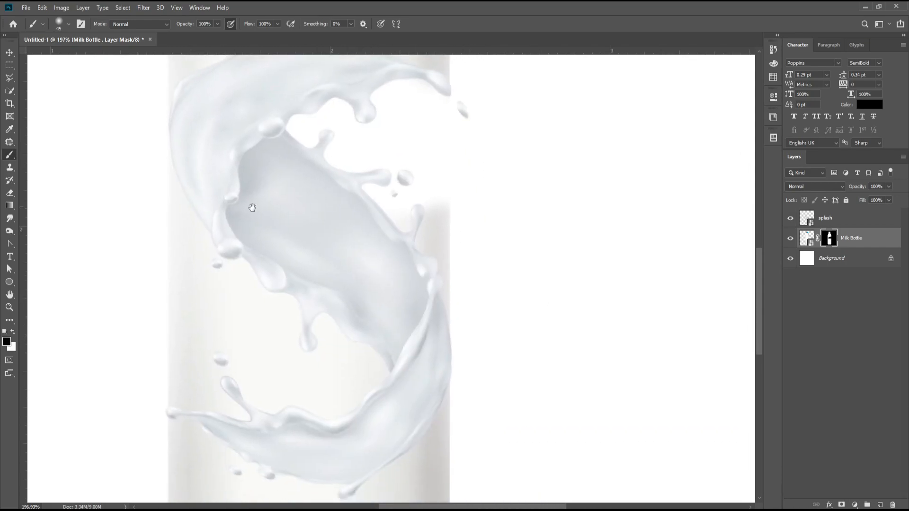
{"action": "left_click_drag", "start_coordinate": [174, 217], "coordinate": [175, 380]}
{"action": "key", "text": "bracketright"}
{"action": "key", "text": "bracketright"}
{"action": "key", "text": "bracketright"}
{"action": "mouse_move", "coordinate": [447, 185]}
{"action": "left_mouse_down"}
{"action": "mouse_move", "coordinate": [406, 218]}
{"action": "mouse_move", "coordinate": [254, 253]}
{"action": "mouse_move", "coordinate": [301, 311]}
{"action": "mouse_move", "coordinate": [371, 289]}
{"action": "mouse_move", "coordinate": [410, 317]}
{"action": "mouse_move", "coordinate": [423, 300]}
{"action": "mouse_move", "coordinate": [416, 327]}
{"action": "mouse_move", "coordinate": [337, 401]}
{"action": "mouse_move", "coordinate": [265, 404]}
{"action": "mouse_move", "coordinate": [210, 359]}
{"action": "mouse_move", "coordinate": [325, 345]}
{"action": "mouse_move", "coordinate": [306, 316]}
{"action": "mouse_move", "coordinate": [216, 317]}
{"action": "mouse_move", "coordinate": [215, 329]}
{"action": "mouse_move", "coordinate": [303, 311]}
{"action": "mouse_move", "coordinate": [305, 347]}
{"action": "left_mouse_up"}
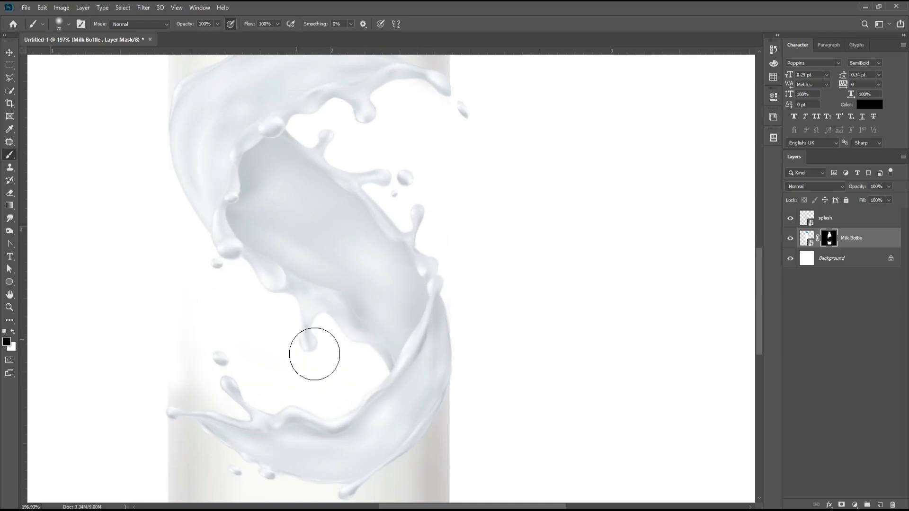
Select the gap above the splash's lower edge with the Polygonal Lasso, tracing along the lower milk swirl.
{"action": "scroll", "coordinate": [228, 391], "scroll_direction": "up", "scroll_amount": 3}
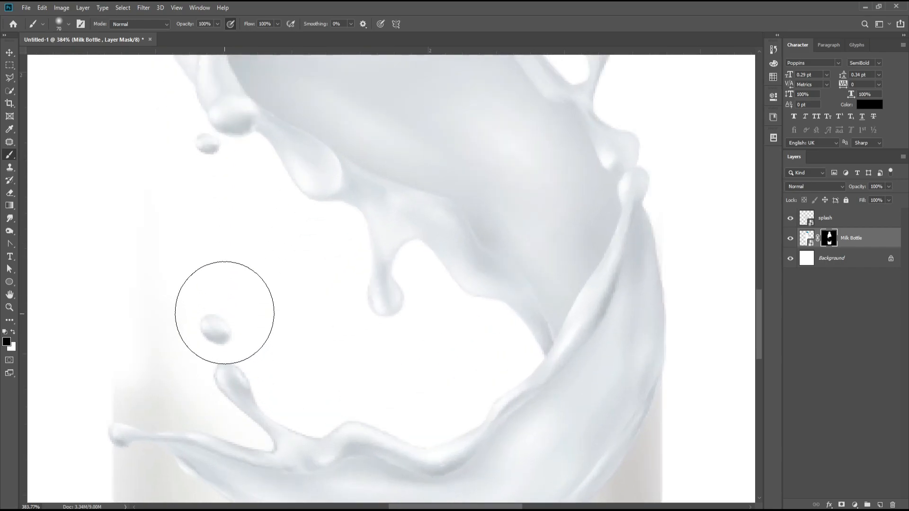
{"action": "key", "text": "l"}
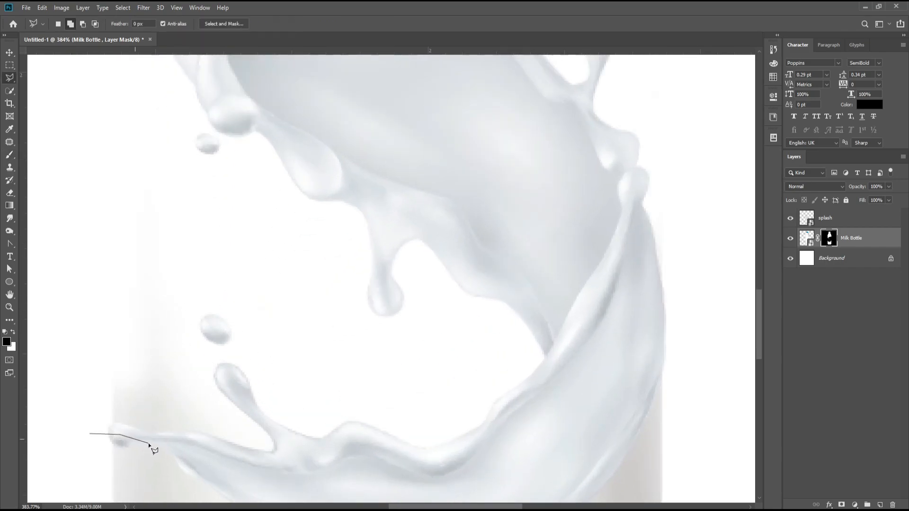
{"action": "left_click", "coordinate": [251, 463]}
{"action": "left_click", "coordinate": [407, 480]}
{"action": "left_click", "coordinate": [524, 456]}
{"action": "left_click", "coordinate": [607, 321]}
{"action": "left_click", "coordinate": [411, 139]}
{"action": "left_click", "coordinate": [98, 122]}
{"action": "double_click", "coordinate": [40, 289]}
Brush the remaining bottle out of the mask inside the selection and deselect.
{"action": "key", "text": "b"}
{"action": "mouse_move", "coordinate": [158, 331]}
{"action": "left_mouse_down"}
{"action": "mouse_move", "coordinate": [219, 385]}
{"action": "mouse_move", "coordinate": [469, 410]}
{"action": "left_mouse_up"}
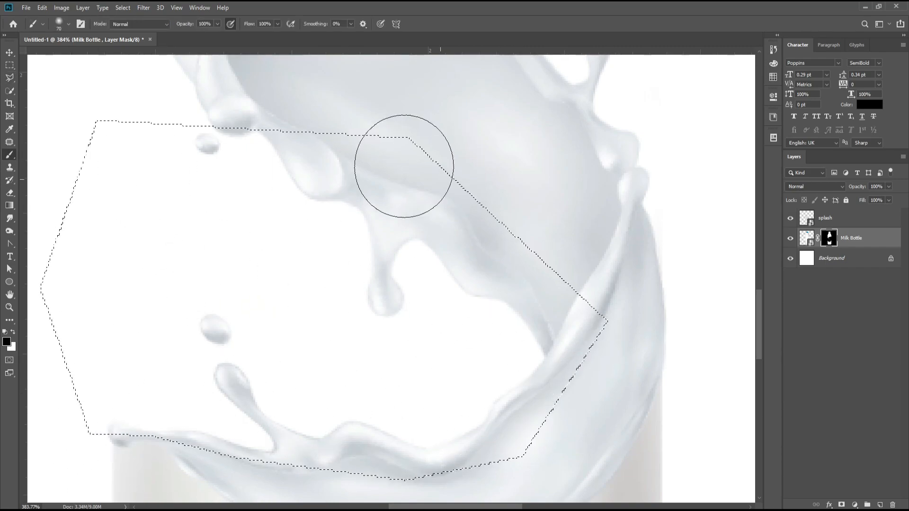
{"action": "key", "text": "ctrl+d"}
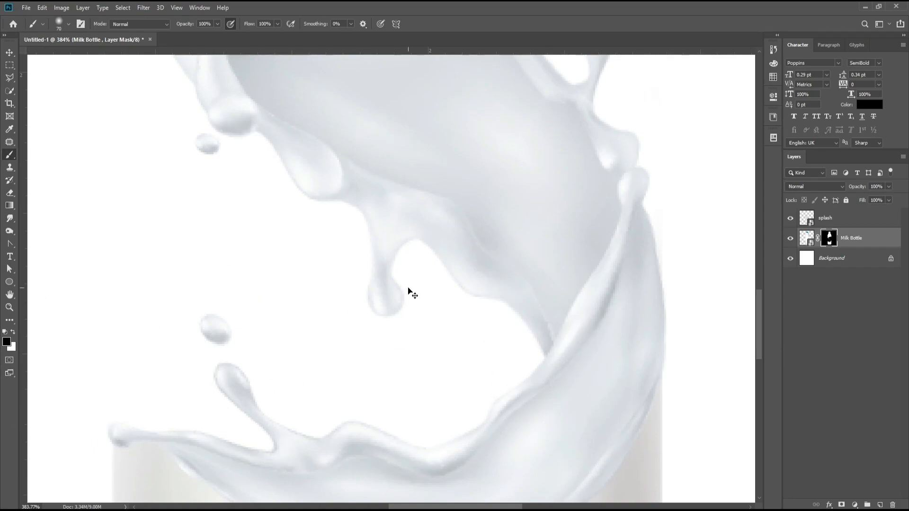
{"action": "key", "text": "ctrl+0"}
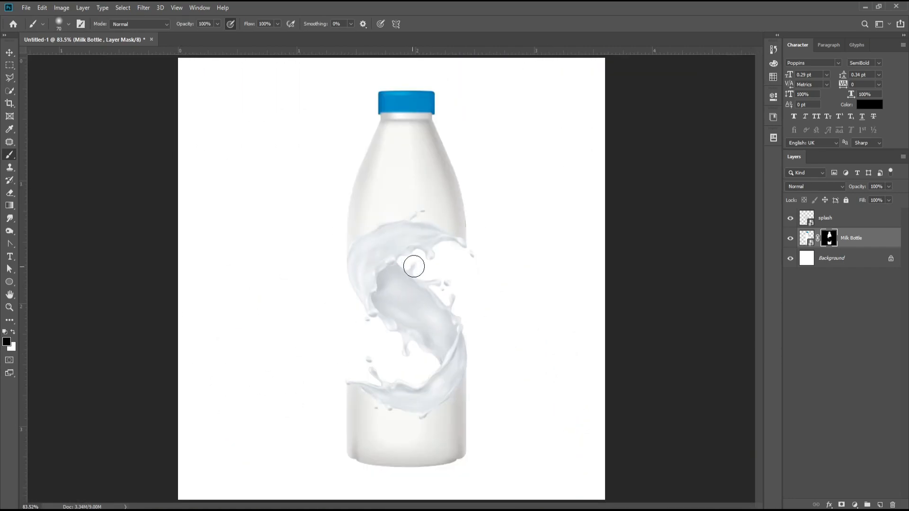
Move the Milk Bottle layer above the splash layer.
{"action": "key", "text": "v"}
{"action": "left_click_drag", "start_coordinate": [855, 219], "coordinate": [872, 244]}
{"action": "left_click", "coordinate": [883, 223]}
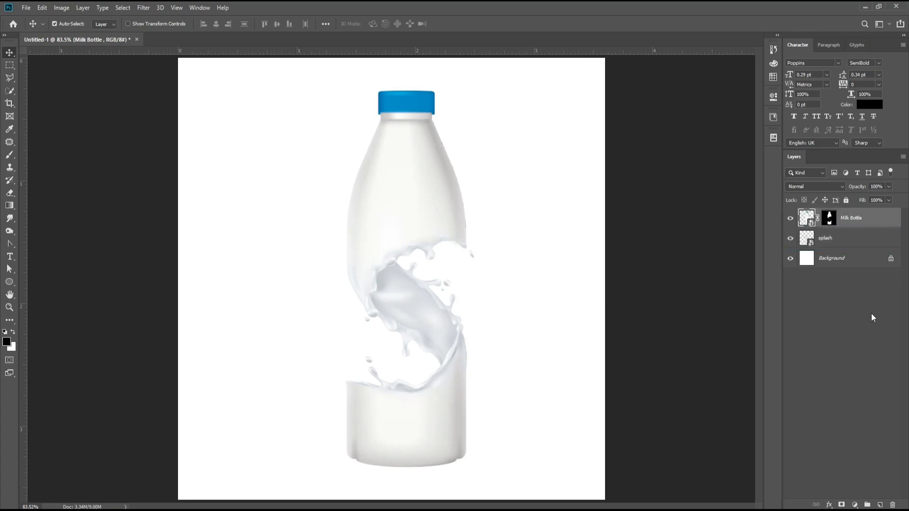
Add a Levels adjustment clipped to the Milk Bottle layer and lower its white input level slightly.
{"action": "left_click", "coordinate": [855, 506]}
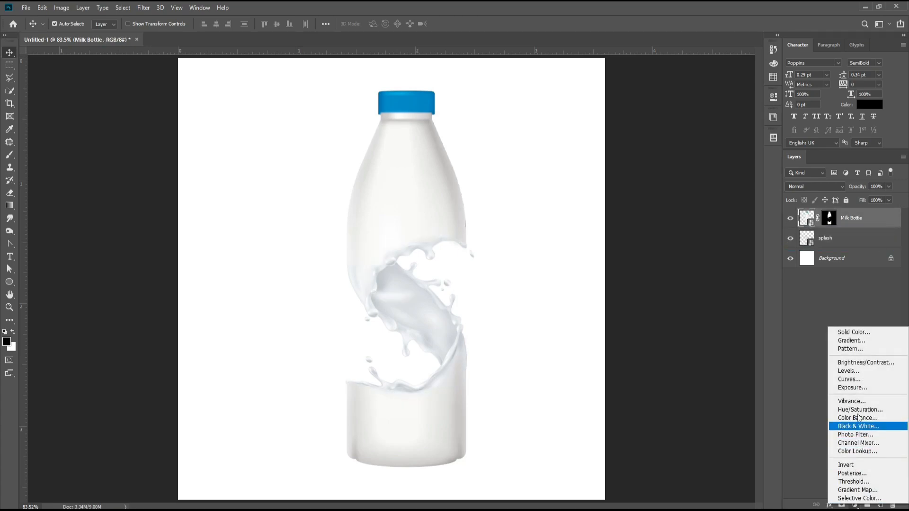
{"action": "left_click", "coordinate": [858, 372]}
{"action": "left_click", "coordinate": [692, 361]}
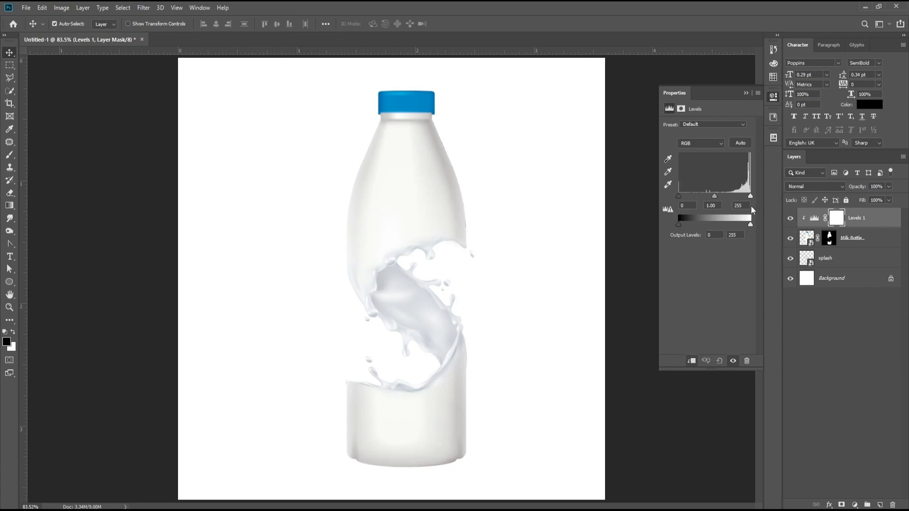
{"action": "left_click_drag", "start_coordinate": [751, 196], "coordinate": [747, 195]}
{"action": "left_click", "coordinate": [746, 93]}
Paint black on the Milk Bottle mask to blend the bottle into the splash's upper-left curve.
{"action": "left_click", "coordinate": [829, 238]}
{"action": "scroll", "coordinate": [370, 258], "scroll_direction": "up", "scroll_amount": 3}
{"action": "scroll", "coordinate": [382, 258], "scroll_direction": "up", "scroll_amount": 2}
{"action": "right_click", "coordinate": [9, 155]}
{"action": "left_click", "coordinate": [25, 155]}
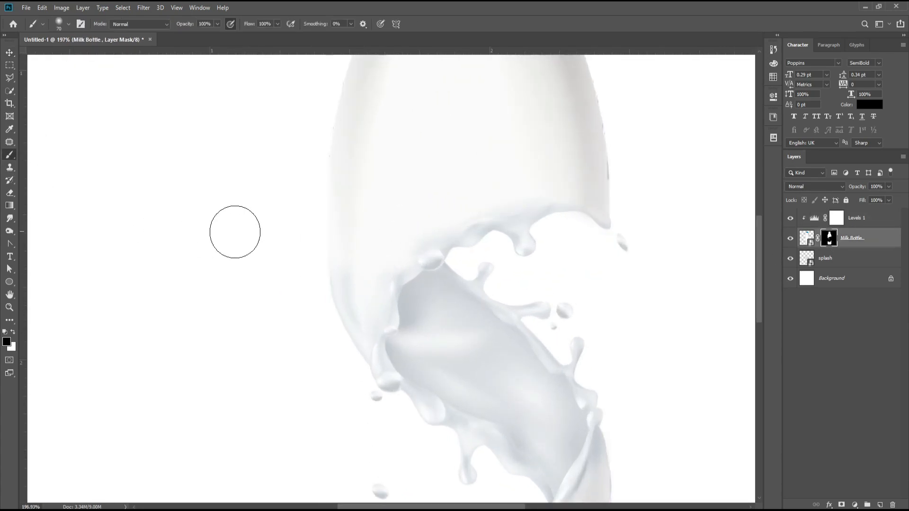
{"action": "mouse_move", "coordinate": [379, 256]}
{"action": "left_mouse_down"}
{"action": "mouse_move", "coordinate": [364, 269]}
{"action": "mouse_move", "coordinate": [368, 255]}
{"action": "mouse_move", "coordinate": [407, 233]}
{"action": "mouse_move", "coordinate": [381, 240]}
{"action": "mouse_move", "coordinate": [361, 262]}
{"action": "mouse_move", "coordinate": [417, 217]}
{"action": "mouse_move", "coordinate": [360, 267]}
{"action": "left_mouse_up"}
Paint white on the bottle mask along the lower splash's rim, reducing the brush from 50 to 25.
{"action": "left_click", "coordinate": [13, 332]}
{"action": "left_click_drag", "start_coordinate": [436, 328], "coordinate": [437, 189]}
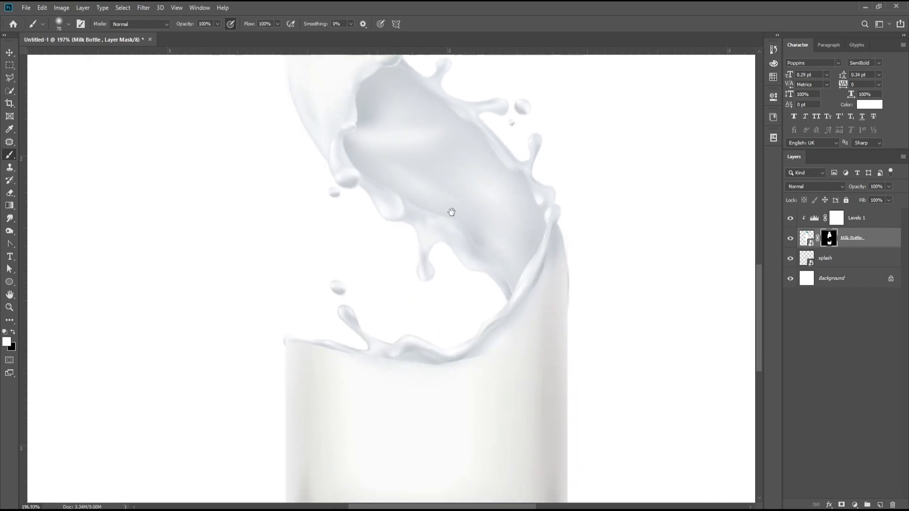
{"action": "key", "text": "bracketleft"}
{"action": "key", "text": "bracketleft"}
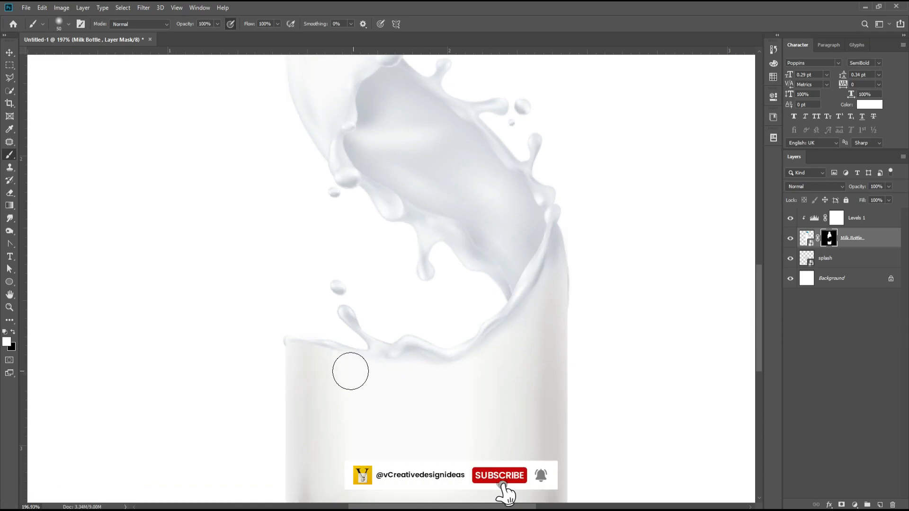
{"action": "key", "text": "bracketleft"}
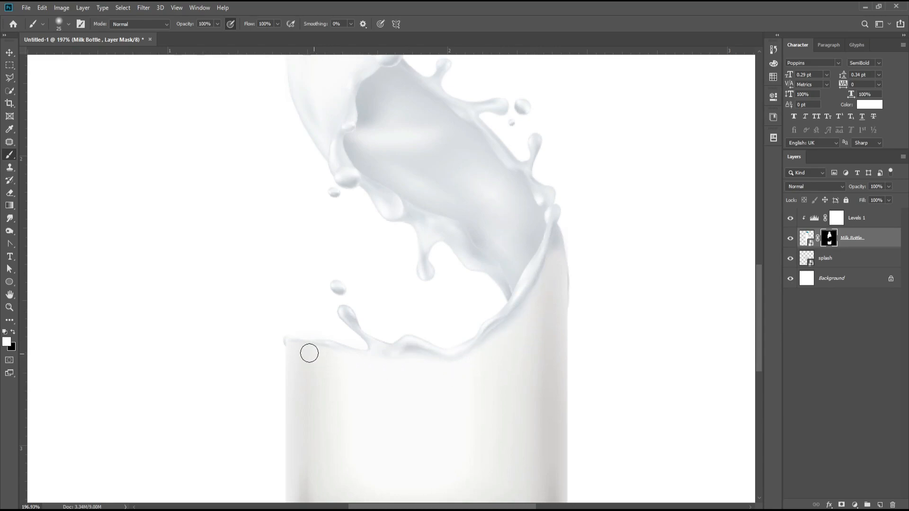
{"action": "key", "text": "ctrl+0"}
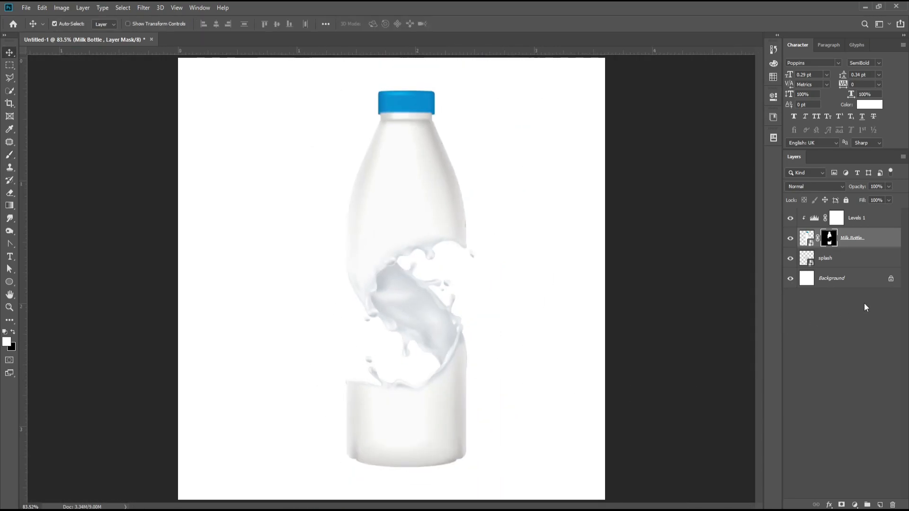
Scale the bottle, its Levels adjustment and the splash down together and reposition them on the canvas.
{"action": "left_click", "coordinate": [839, 263]}
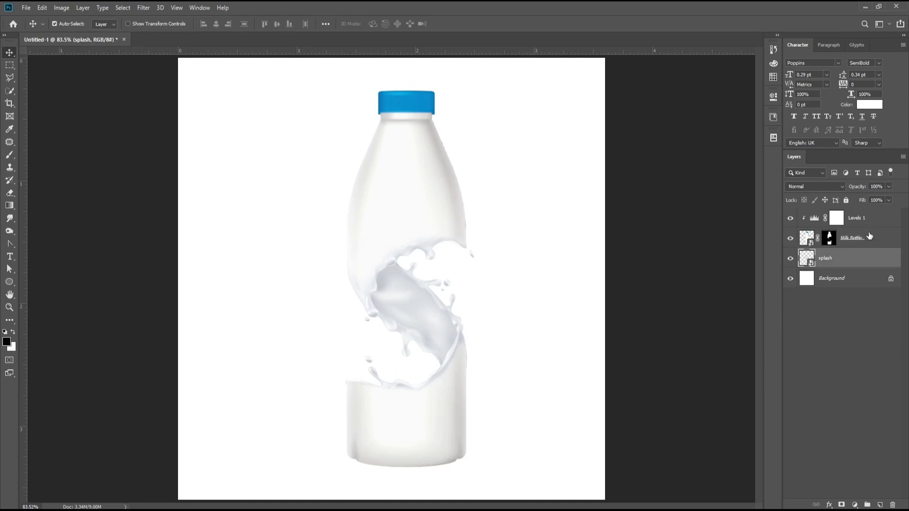
{"action": "left_click", "coordinate": [884, 219], "text": "shift"}
{"action": "key", "text": "ctrl+t"}
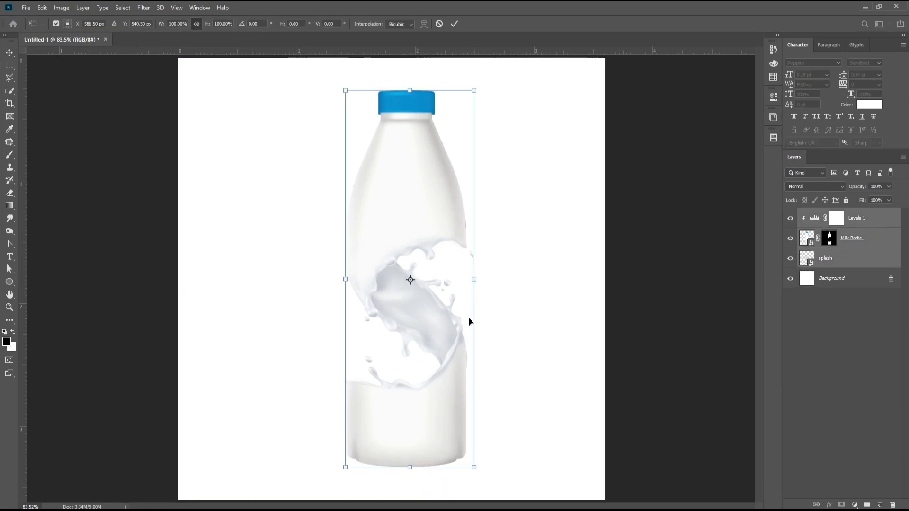
{"action": "left_click_drag", "start_coordinate": [410, 469], "coordinate": [402, 426]}
{"action": "left_click_drag", "start_coordinate": [410, 390], "coordinate": [393, 392]}
{"action": "left_click_drag", "start_coordinate": [394, 426], "coordinate": [414, 390]}
{"action": "key", "text": "Return"}
Create a new empty layer and place it between the splash and Background layers.
{"action": "scroll", "coordinate": [430, 435], "scroll_direction": "up", "scroll_amount": 5}
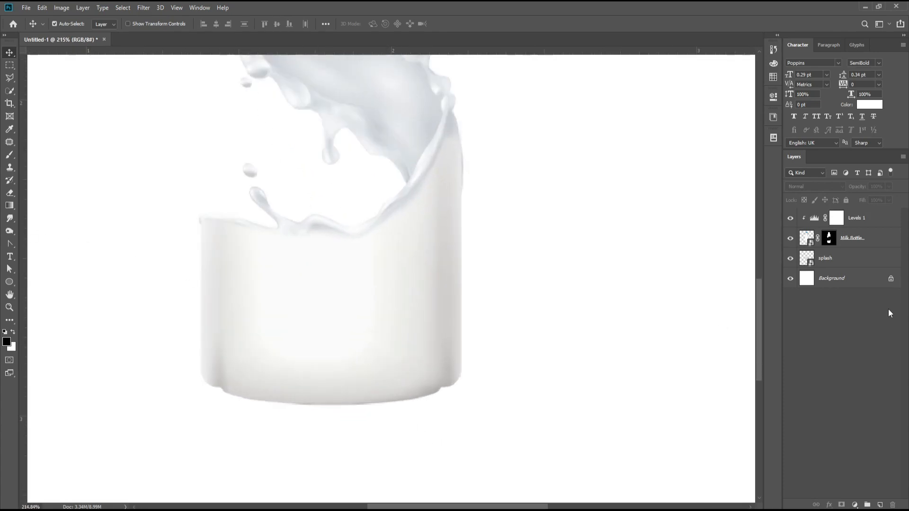
{"action": "left_click", "coordinate": [859, 265]}
{"action": "left_click", "coordinate": [879, 505]}
{"action": "left_click_drag", "start_coordinate": [849, 262], "coordinate": [848, 283]}
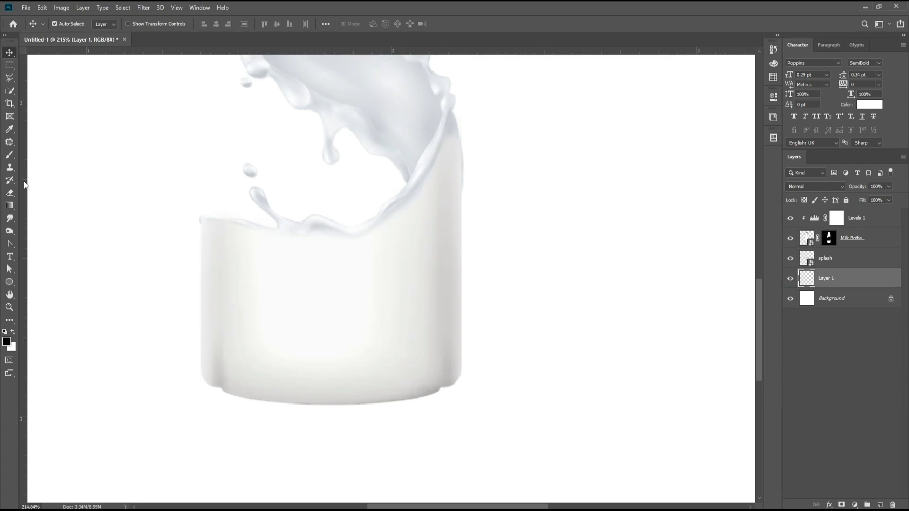
Paint one soft black spot on Layer 1 beside the lower bottle, using the Brush tool at size 250.
{"action": "left_click", "coordinate": [11, 160]}
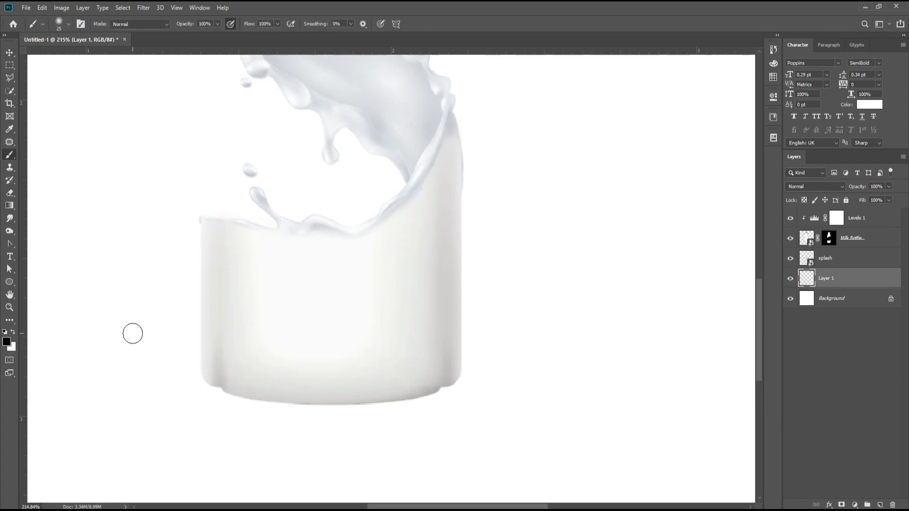
{"action": "key", "text": "bracketright"}
{"action": "key", "text": "bracketright"}
{"action": "key", "text": "bracketright"}
{"action": "key", "text": "bracketright"}
{"action": "key", "text": "bracketright"}
{"action": "key", "text": "bracketright"}
{"action": "key", "text": "bracketright"}
{"action": "key", "text": "bracketright"}
{"action": "key", "text": "bracketright"}
{"action": "key", "text": "bracketright"}
{"action": "key", "text": "bracketright"}
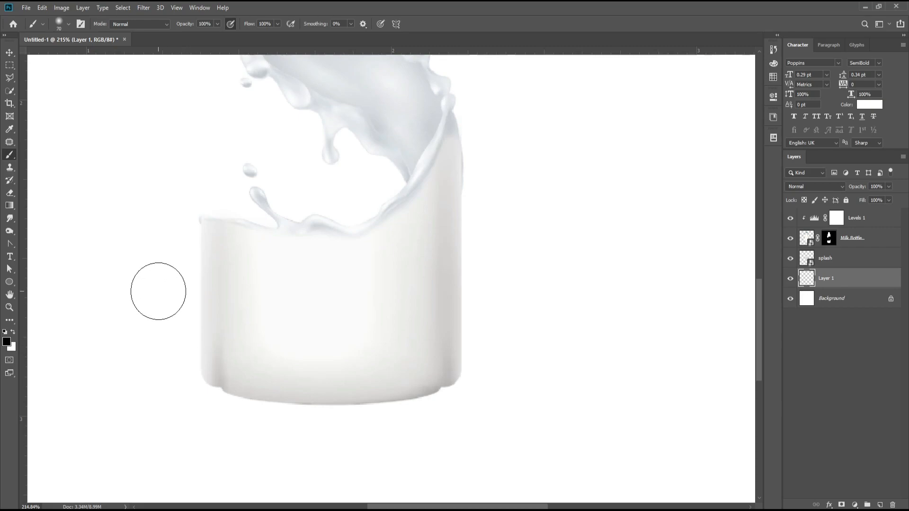
{"action": "left_click", "coordinate": [129, 293]}
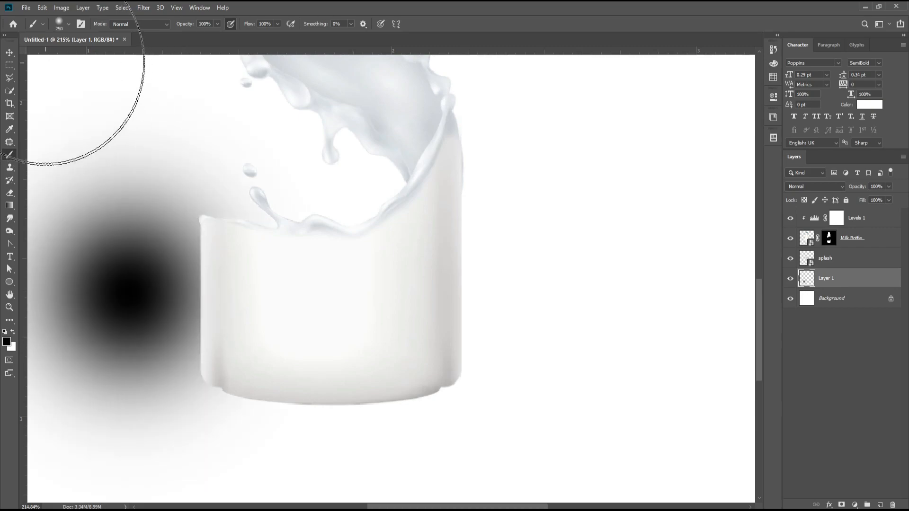
Move the black spot under the bottle and transform it into a flat shadow, about 166% wide and 15% high.
{"action": "left_click", "coordinate": [9, 52]}
{"action": "key", "text": "ctrl+0"}
{"action": "left_click_drag", "start_coordinate": [215, 324], "coordinate": [329, 370]}
{"action": "key", "text": "ctrl+t"}
{"action": "left_click_drag", "start_coordinate": [327, 215], "coordinate": [356, 383]}
{"action": "left_click_drag", "start_coordinate": [478, 389], "coordinate": [571, 383]}
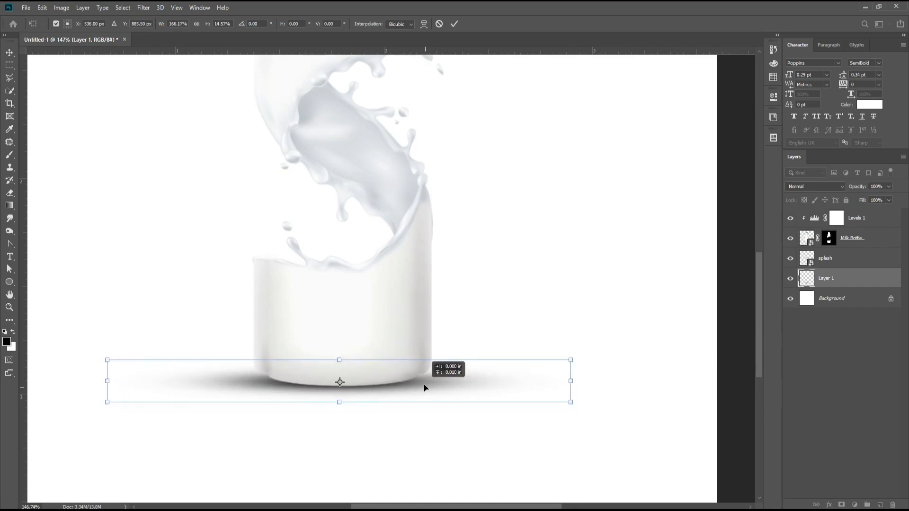
{"action": "key", "text": "Return"}
Warp the shadow on Layer 1, bowing its lower edge downward to follow the curve of the bottle's base.
{"action": "scroll", "coordinate": [425, 387], "scroll_direction": "up", "scroll_amount": 3}
{"action": "key", "text": "ctrl+t"}
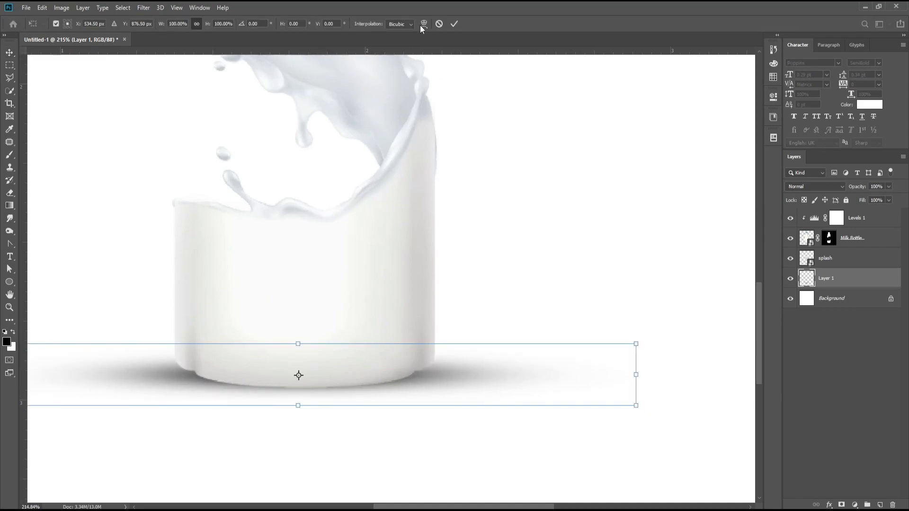
{"action": "left_click", "coordinate": [423, 25]}
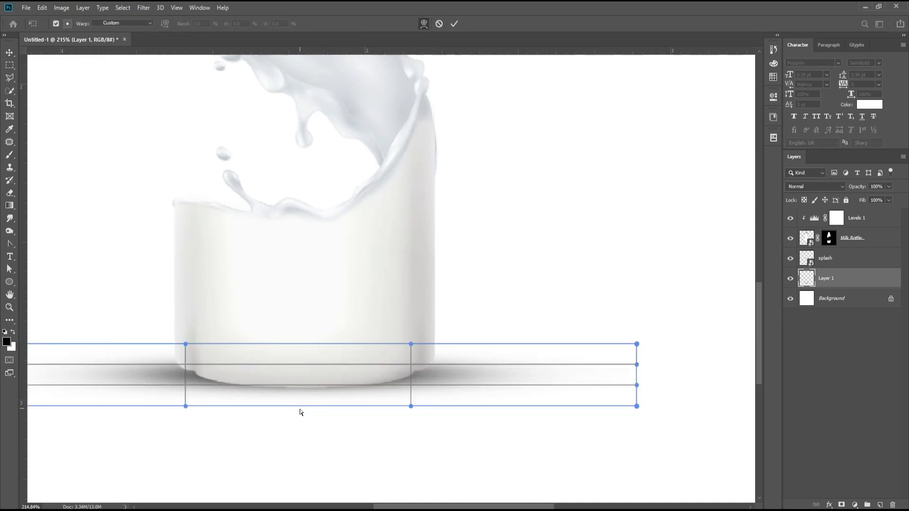
{"action": "left_click_drag", "start_coordinate": [299, 407], "coordinate": [298, 427]}
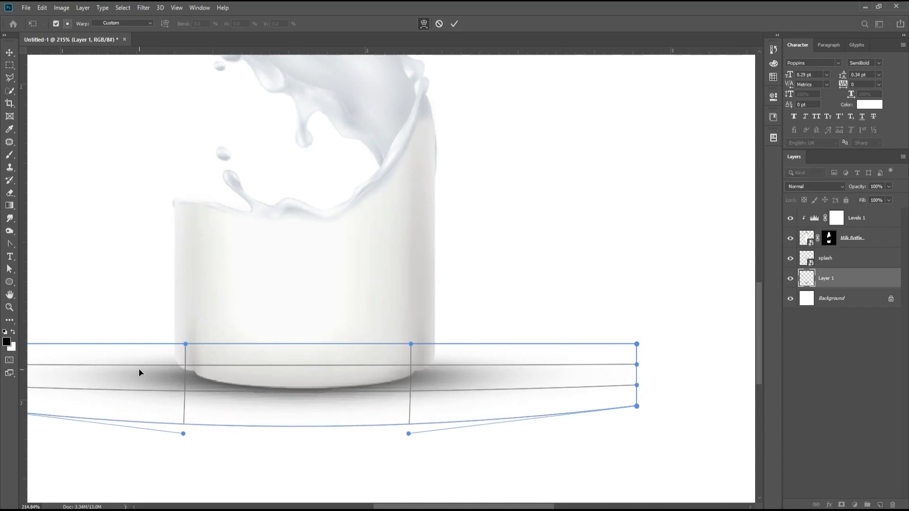
{"action": "left_click_drag", "start_coordinate": [98, 366], "coordinate": [98, 361]}
{"action": "left_click_drag", "start_coordinate": [542, 377], "coordinate": [541, 377]}
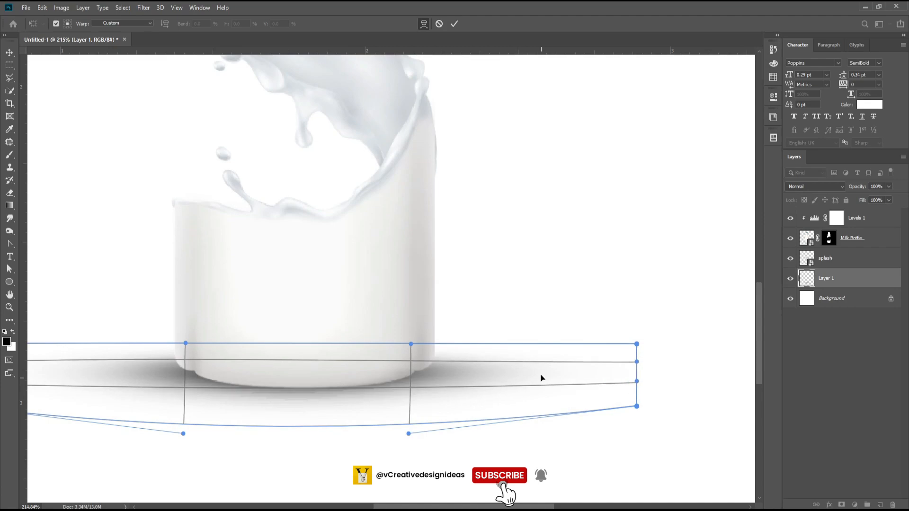
{"action": "left_click_drag", "start_coordinate": [341, 392], "coordinate": [341, 398]}
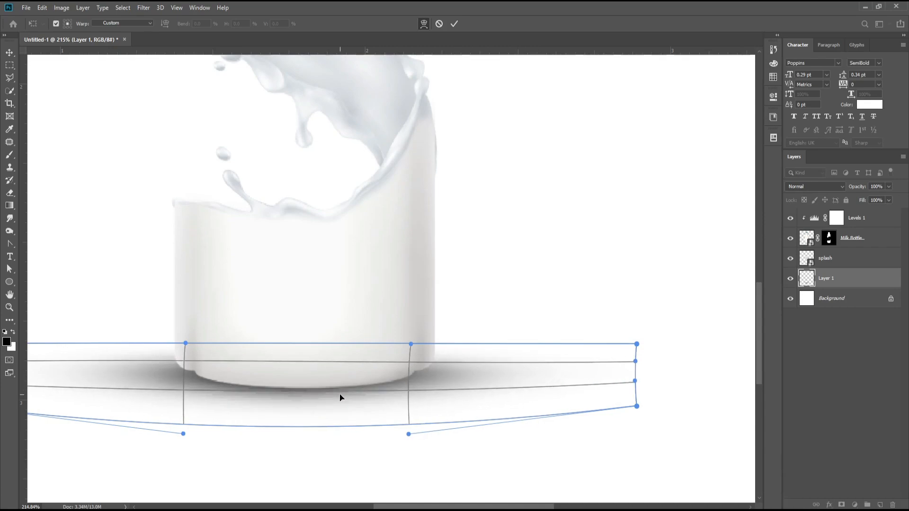
{"action": "left_click", "coordinate": [453, 23]}
Lower the opacity of the shadow layer, Layer 1, to 80%.
{"action": "key", "text": "ctrl+0"}
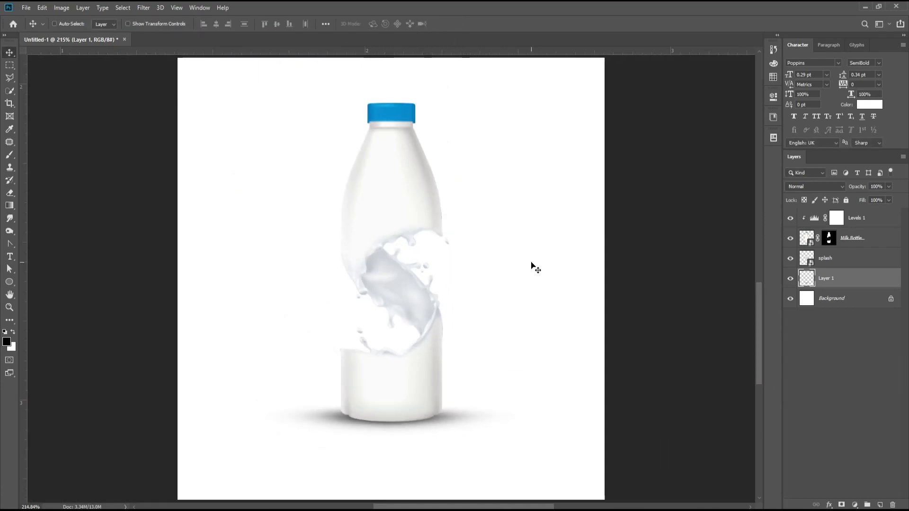
{"action": "scroll", "coordinate": [460, 430], "scroll_direction": "up", "scroll_amount": 2}
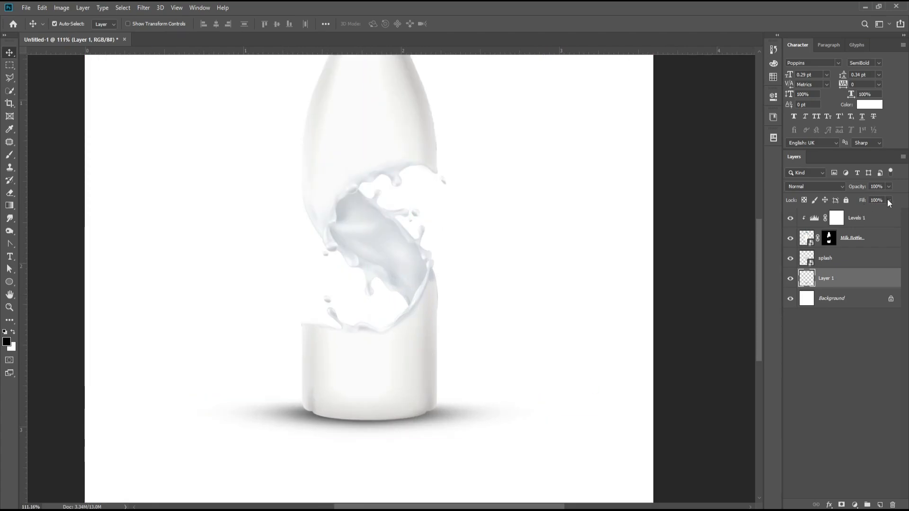
{"action": "left_click_drag", "start_coordinate": [887, 186], "coordinate": [878, 187]}
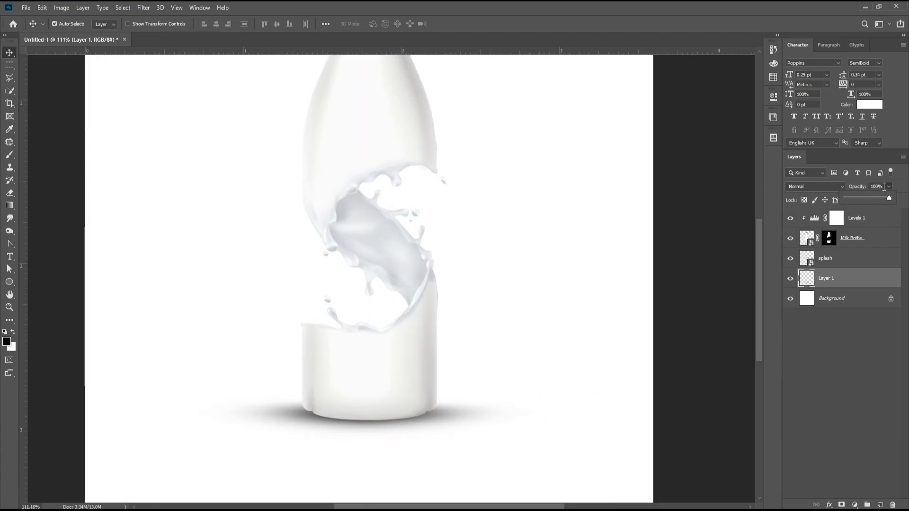
{"action": "key", "text": "ctrl+0"}
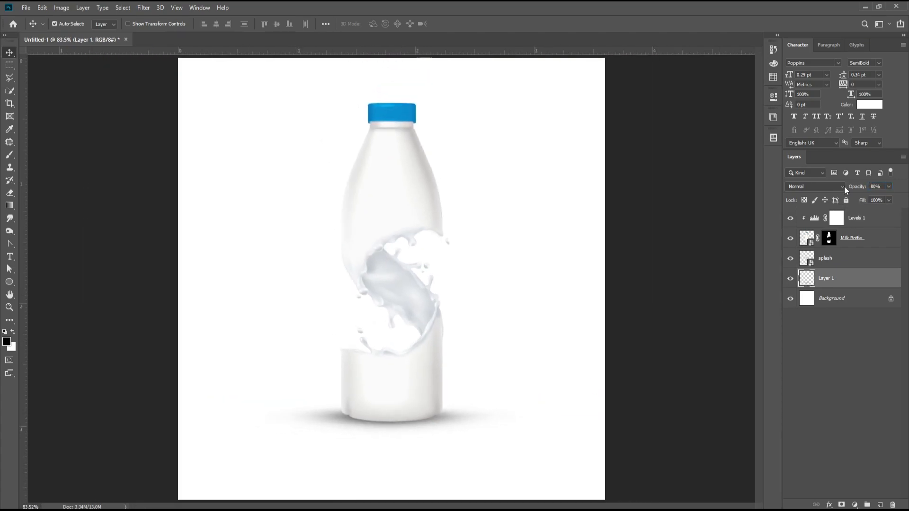
Add a radial Gradient Fill layer using the light blue preset RB Sky Gradinet 35.
{"action": "left_click", "coordinate": [855, 505]}
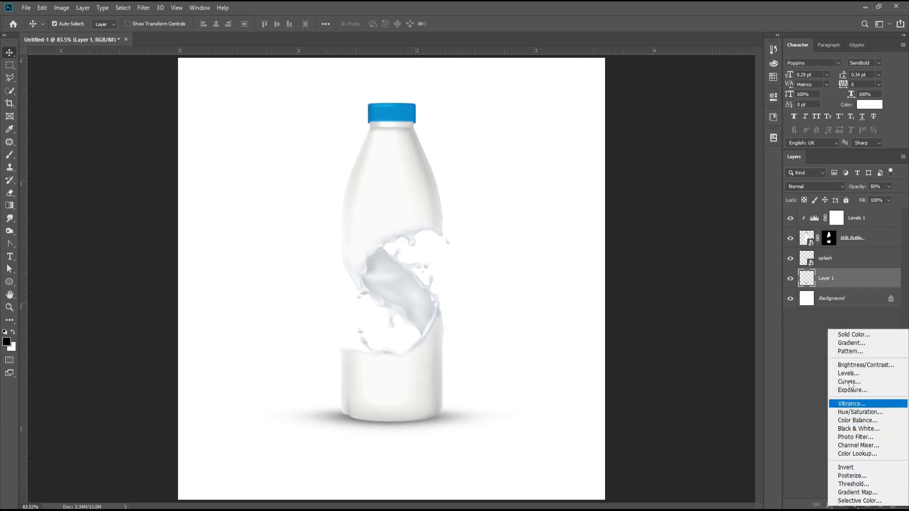
{"action": "left_click", "coordinate": [851, 343]}
{"action": "left_click", "coordinate": [633, 171]}
{"action": "left_click", "coordinate": [637, 160]}
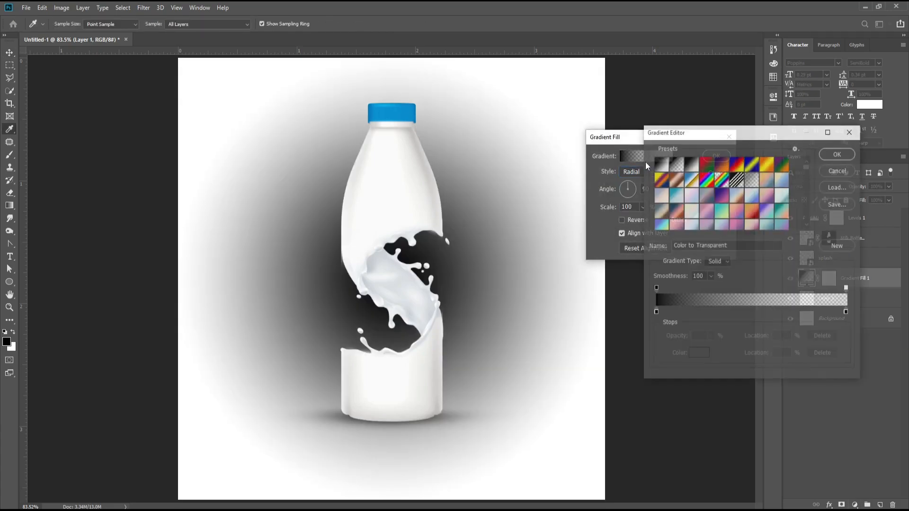
{"action": "left_click_drag", "start_coordinate": [806, 167], "coordinate": [804, 223]}
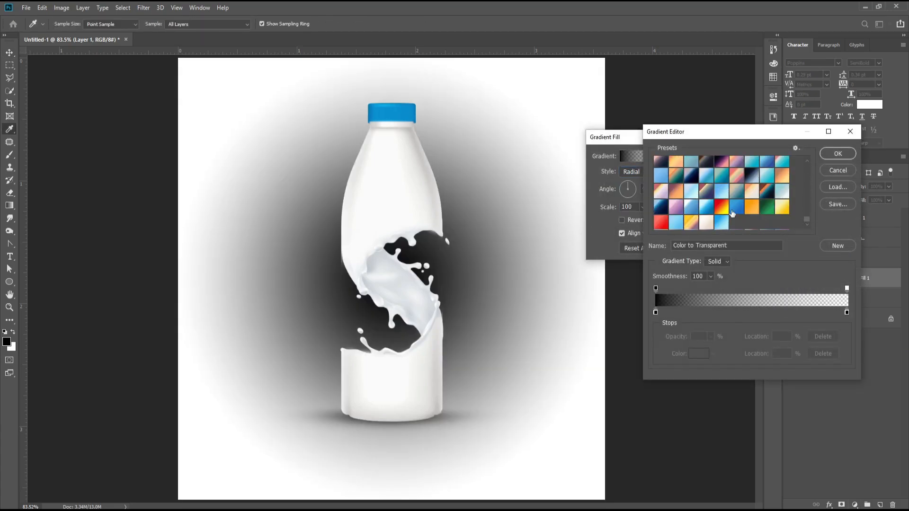
{"action": "left_click", "coordinate": [721, 222]}
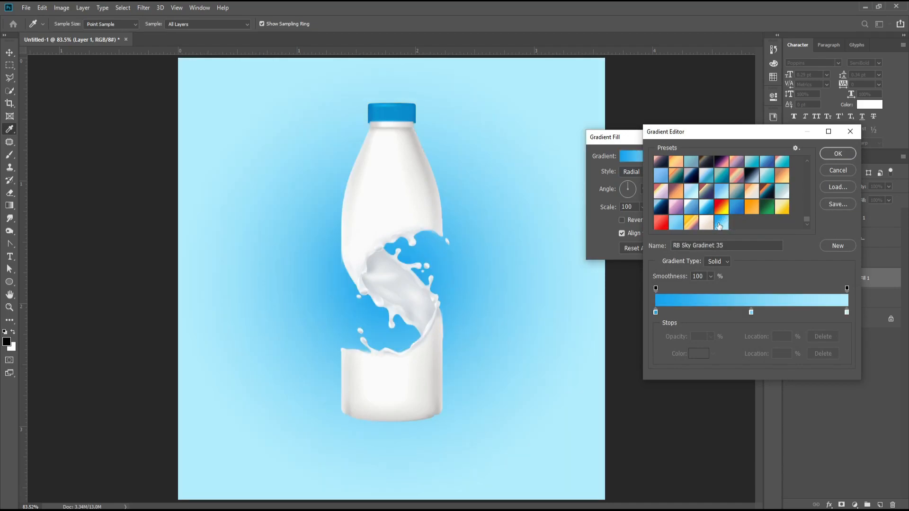
{"action": "left_click", "coordinate": [835, 156]}
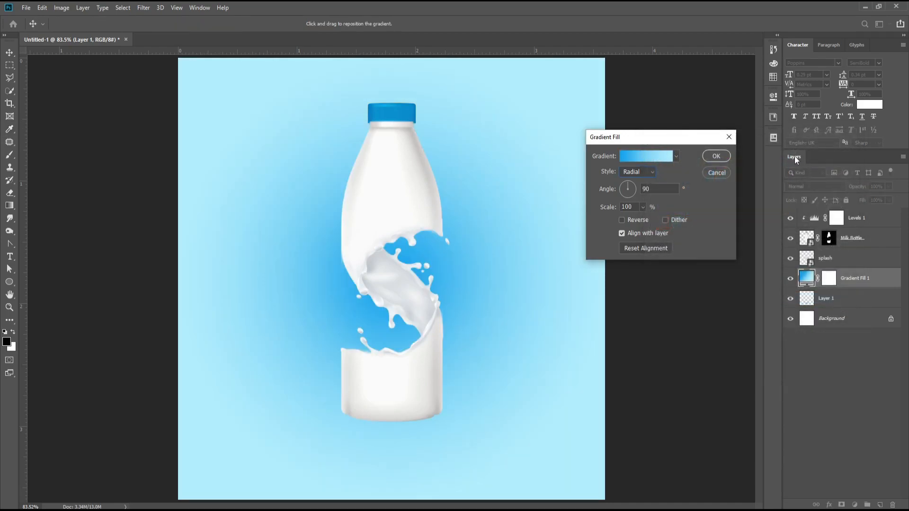
{"action": "left_click", "coordinate": [713, 157]}
Place the Gradient Fill layer between Layer 1 and Background, and reverse its gradient.
{"action": "left_click_drag", "start_coordinate": [848, 284], "coordinate": [853, 310]}
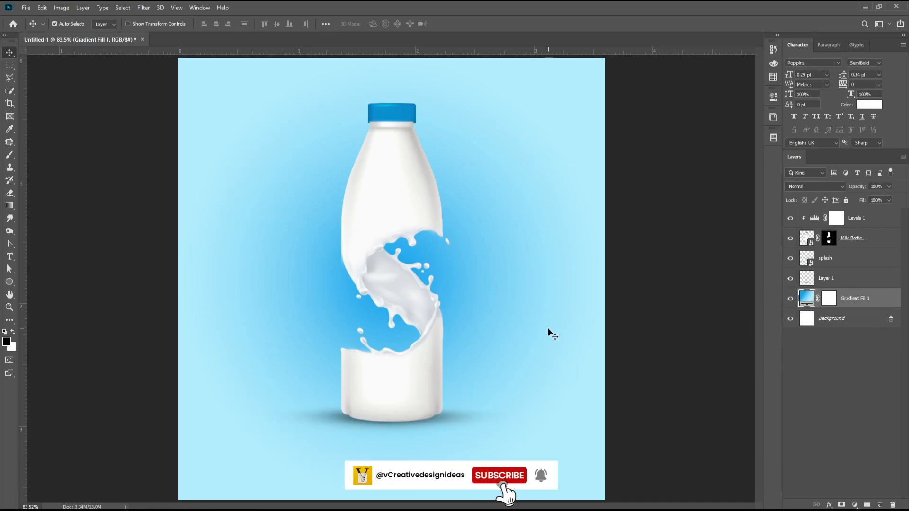
{"action": "double_click", "coordinate": [807, 301]}
{"action": "left_click", "coordinate": [622, 220]}
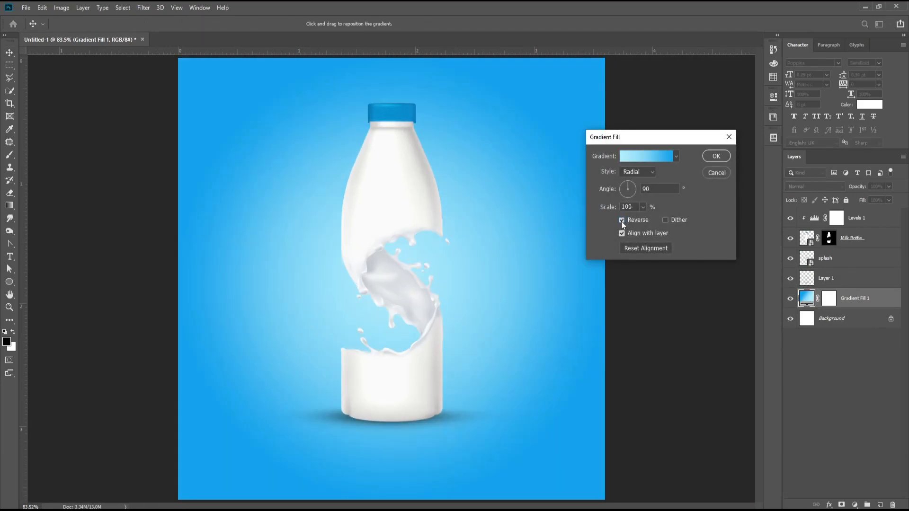
{"action": "left_click", "coordinate": [715, 158]}
{"action": "scroll", "coordinate": [499, 484], "scroll_direction": "up", "scroll_amount": 3}
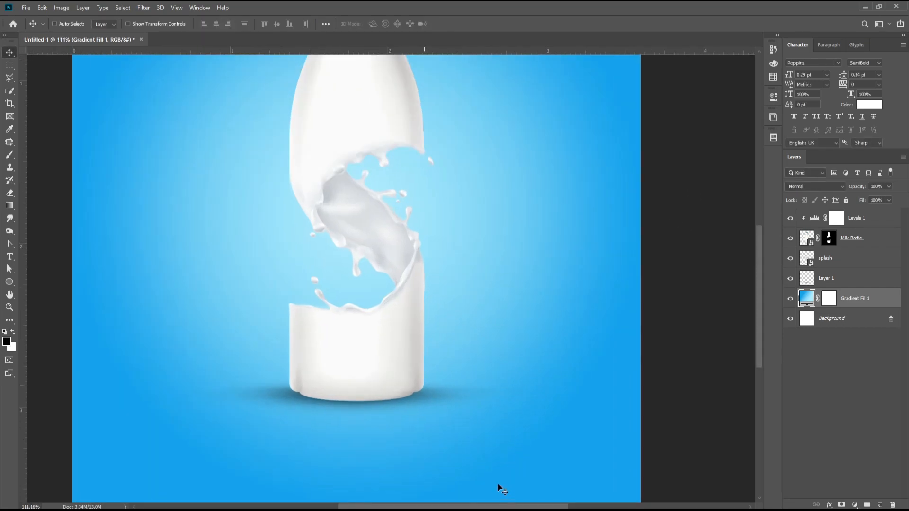